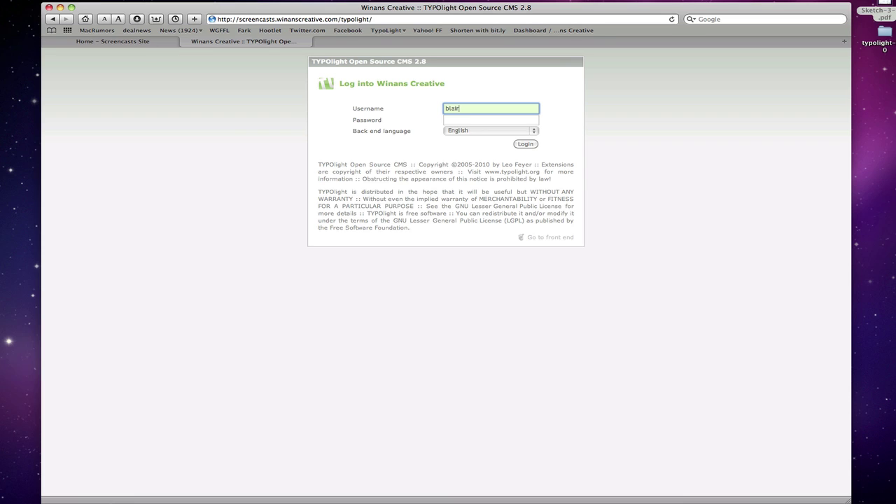
# Log into the Winans Creative back end with the account username and password.
pyautogui.press('Tab')
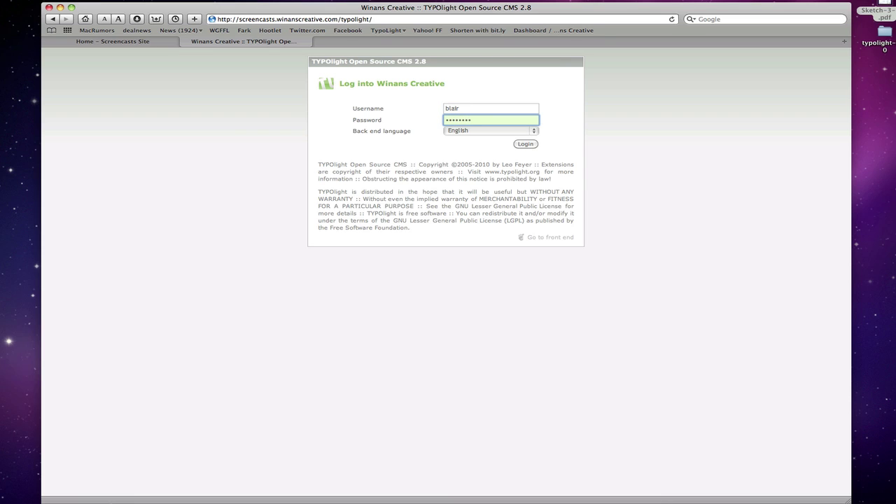
pyautogui.press('Return')
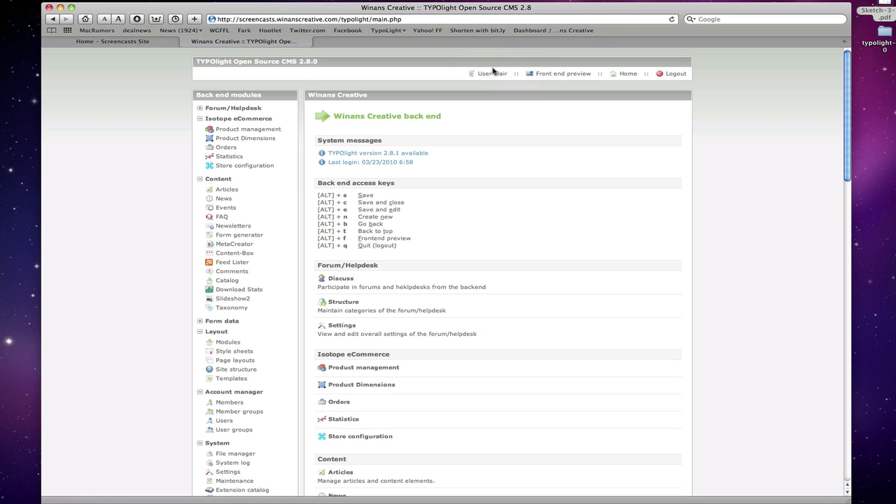
pyautogui.click(560, 77)
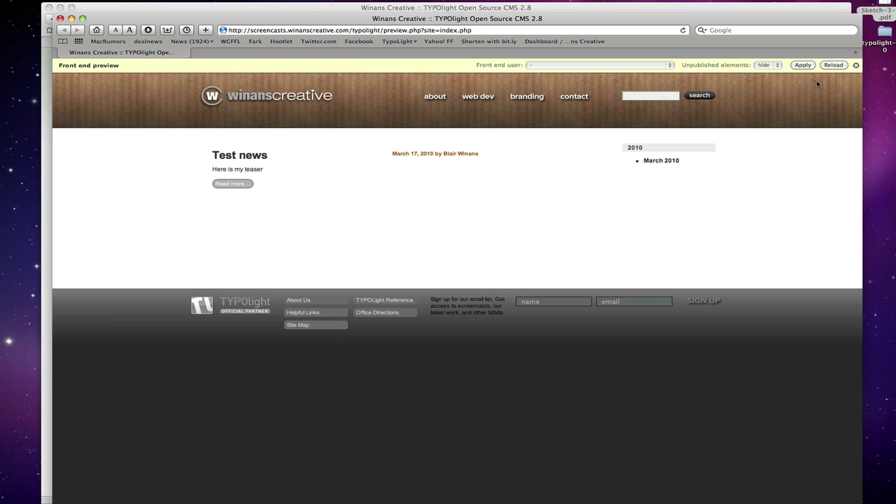
pyautogui.click(766, 65)
pyautogui.click(773, 64)
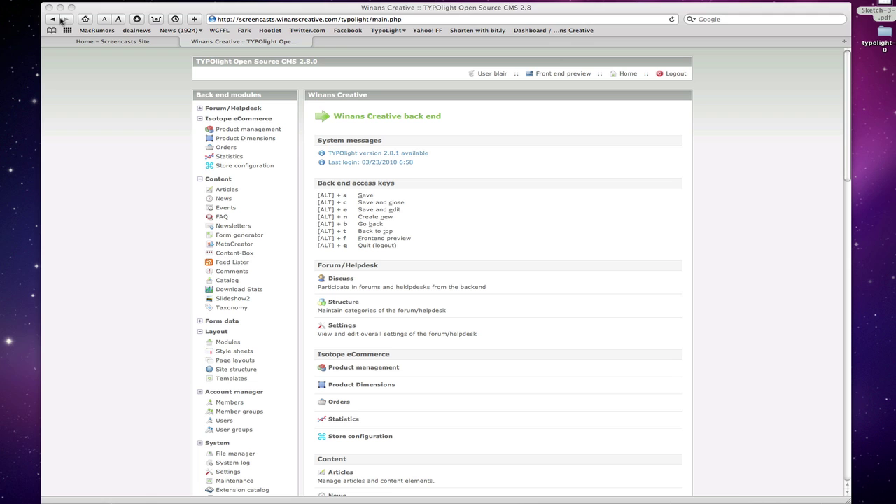
pyautogui.click(60, 19)
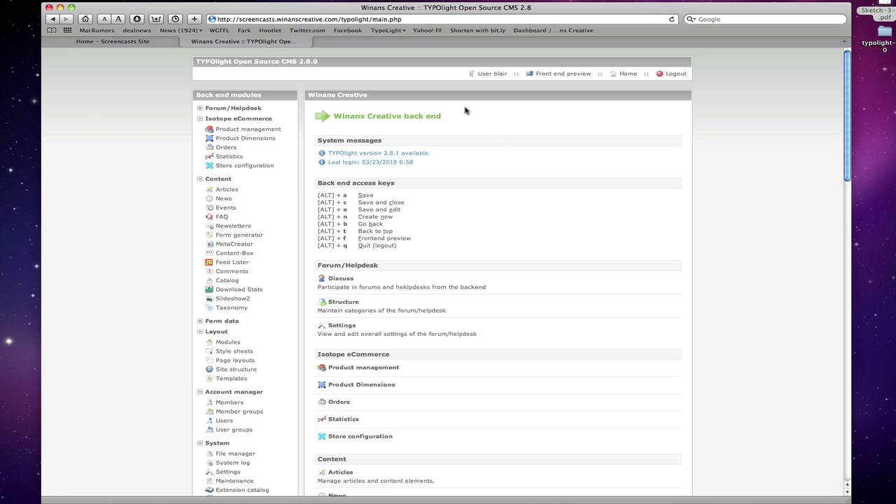
pyautogui.click(629, 74)
pyautogui.scroll(-4, 280, 172)
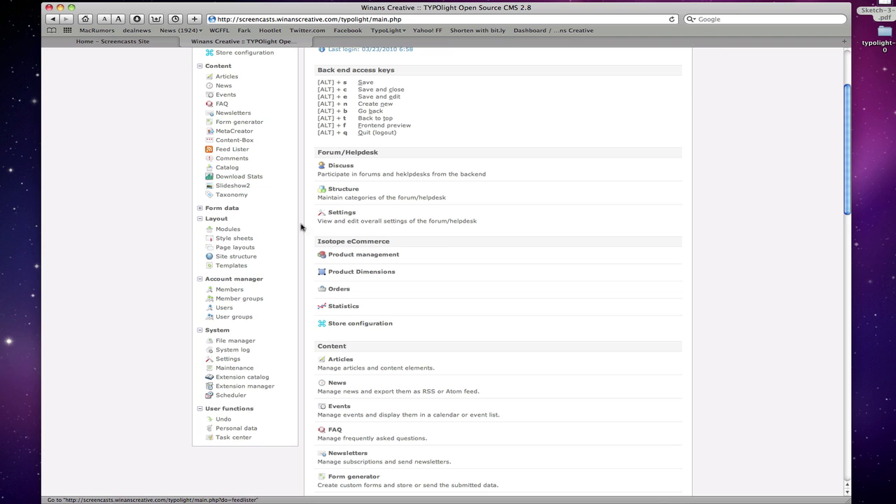
pyautogui.scroll(4, 846, 191)
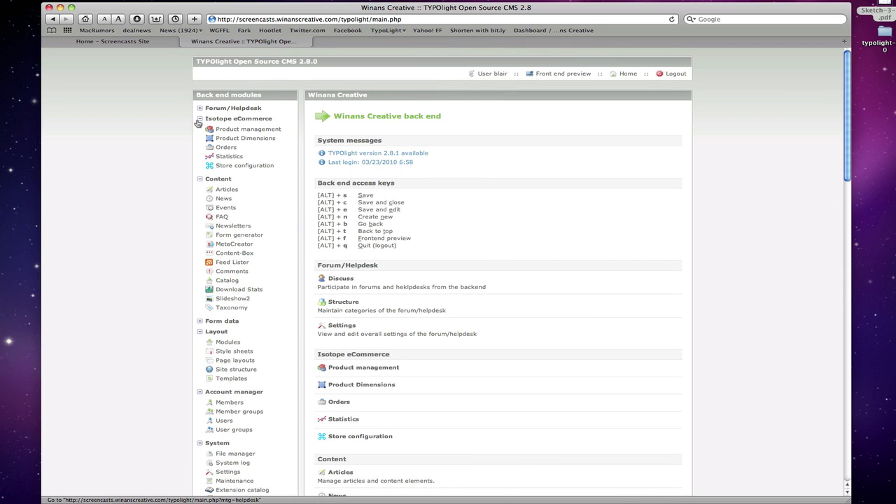
pyautogui.scroll(-1, 239, 155)
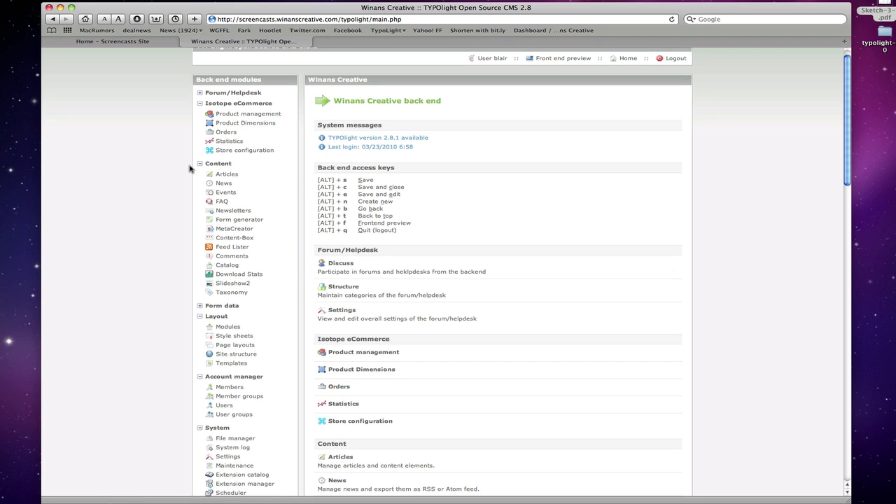
pyautogui.scroll(-3, 196, 168)
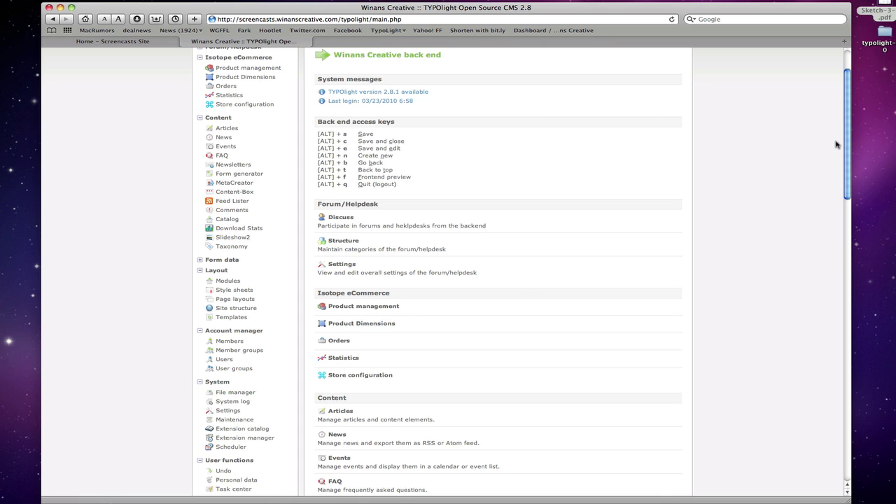
pyautogui.scroll(3, 835, 143)
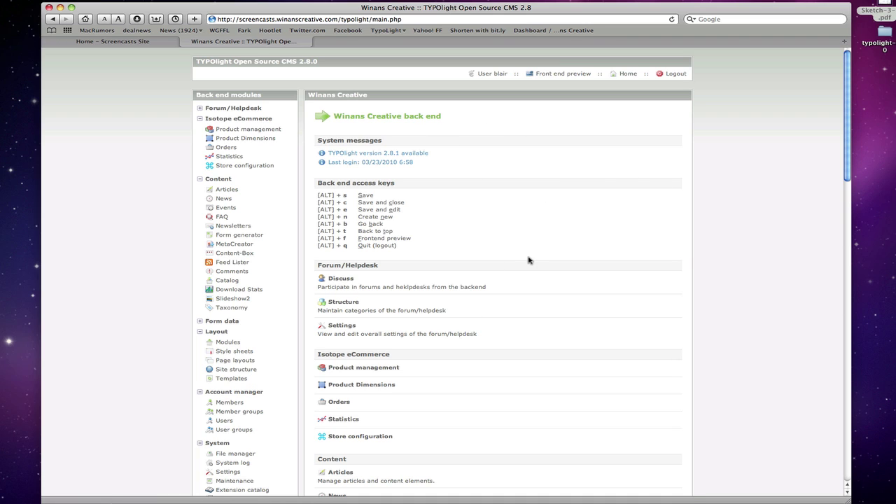
pyautogui.scroll(-1, 443, 286)
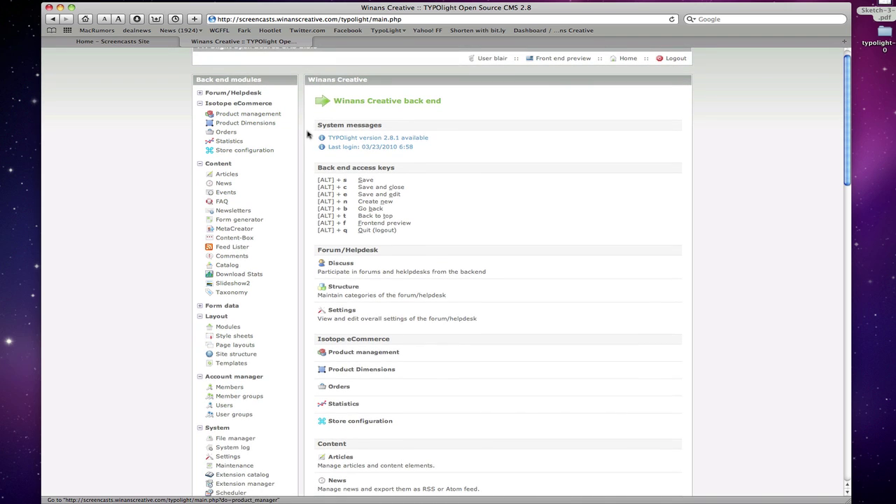
pyautogui.scroll(-5, 482, 292)
pyautogui.scroll(-12, 406, 231)
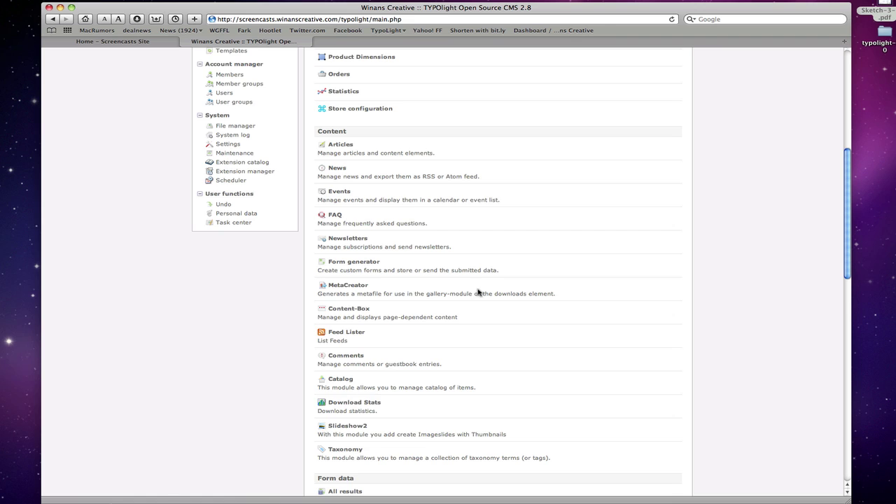
pyautogui.scroll(-10, 479, 297)
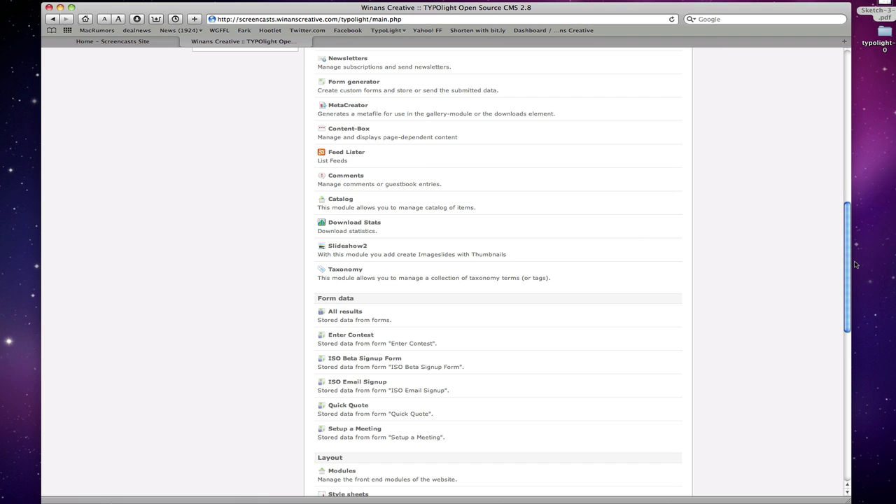
pyautogui.moveTo(848, 265); pyautogui.dragTo(810, 79)
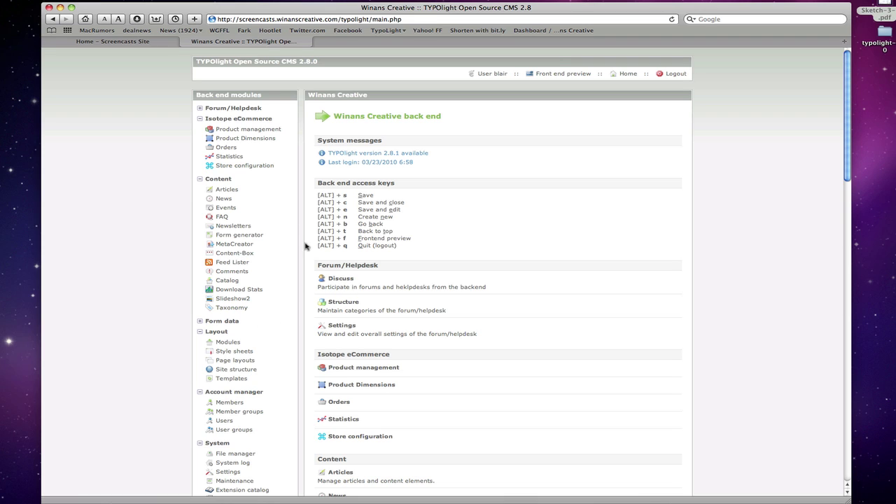
pyautogui.rightClick(148, 223)
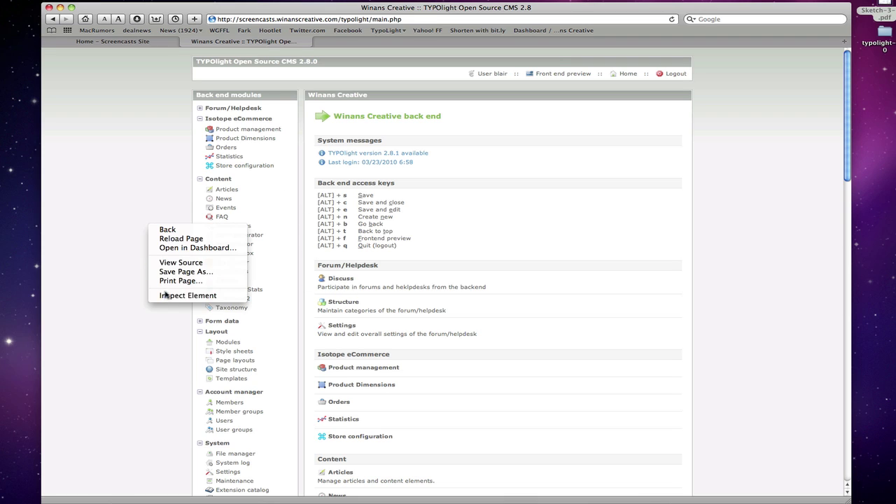
pyautogui.click(107, 290)
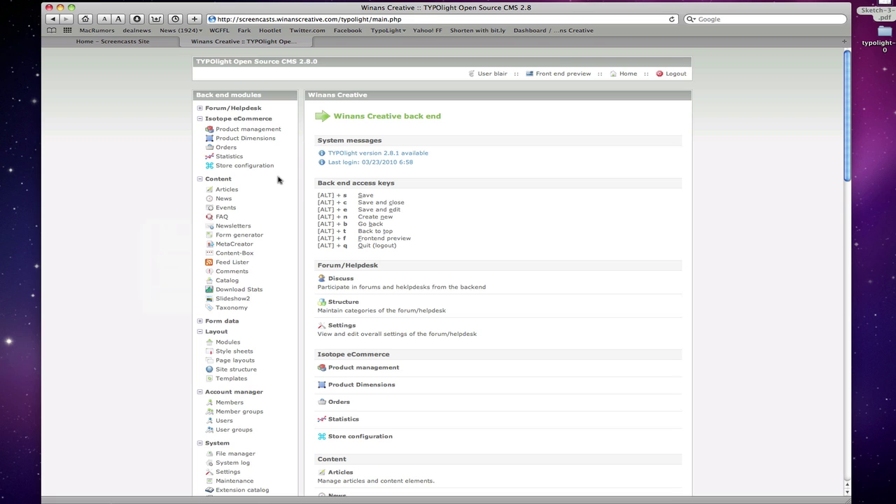
# Go from the Articles list to the Site structure tree showing Home, News, Gallery and Downloads.
pyautogui.click(226, 190)
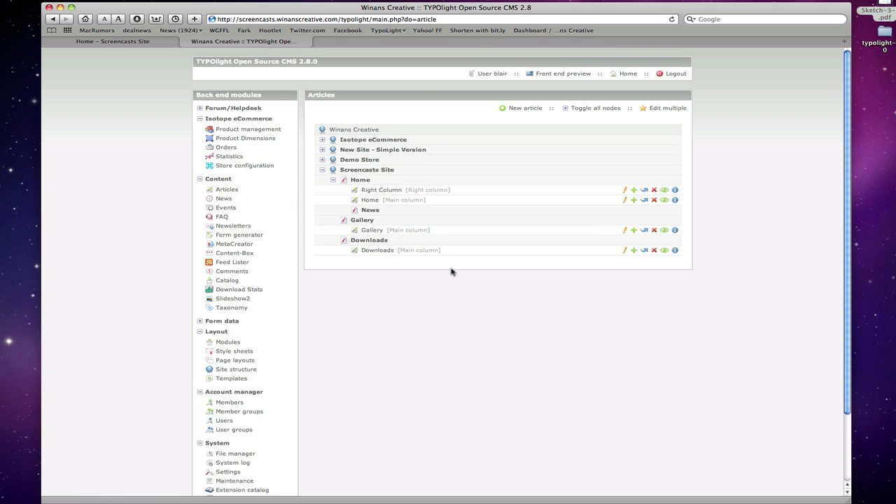
pyautogui.scroll(-1, 333, 259)
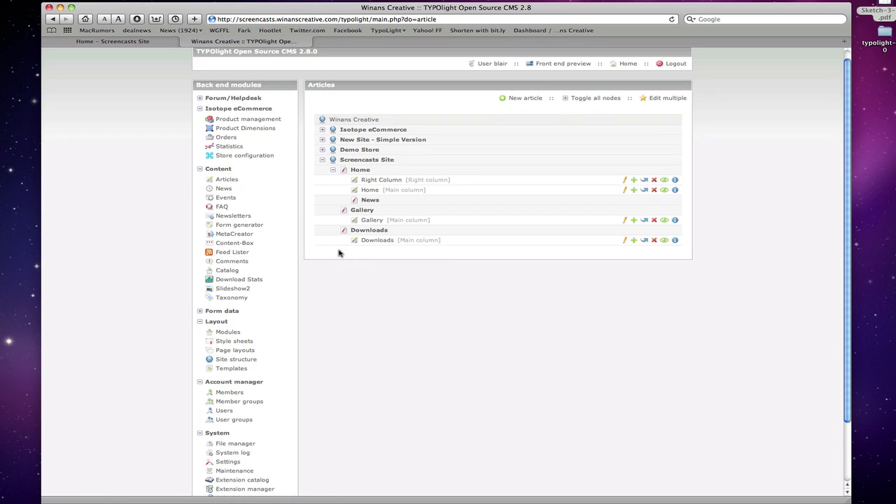
pyautogui.click(219, 361)
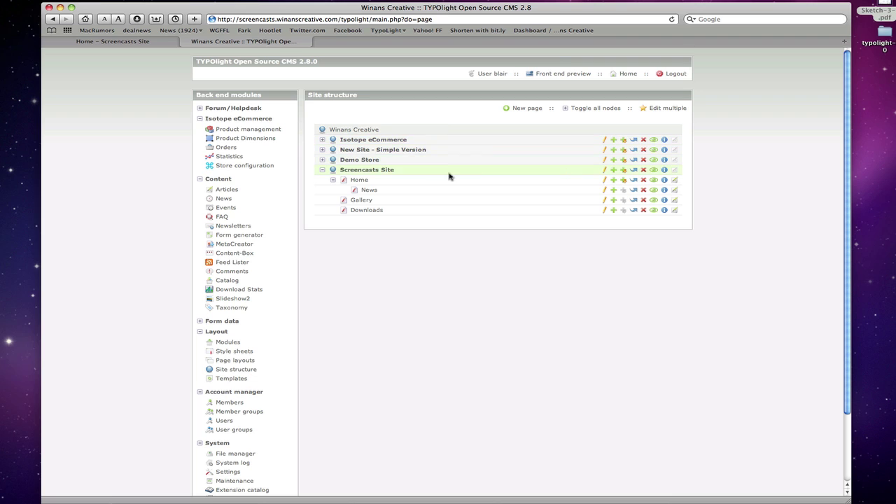
pyautogui.click(333, 180)
pyautogui.click(333, 180)
pyautogui.click(323, 170)
pyautogui.click(322, 169)
pyautogui.click(323, 159)
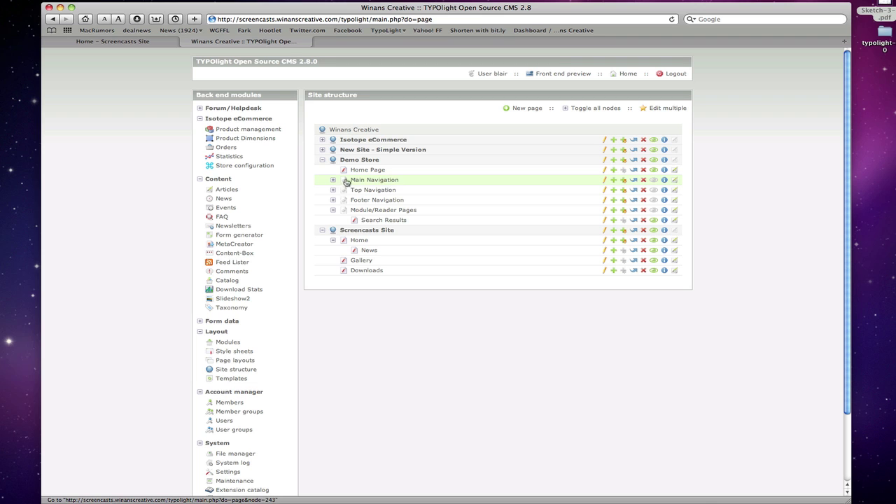
pyautogui.click(333, 180)
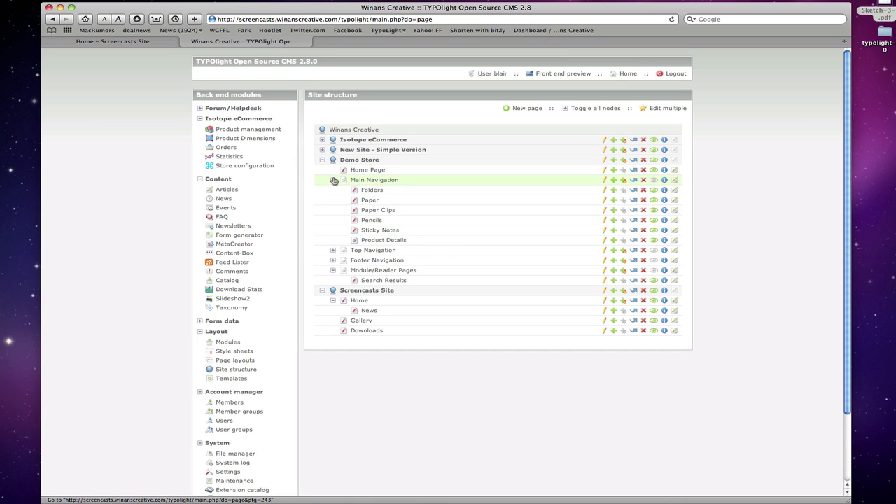
pyautogui.click(334, 180)
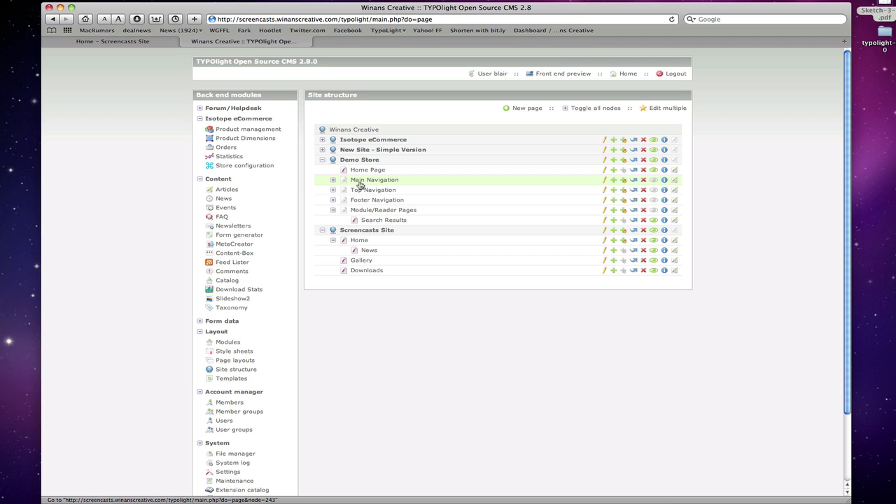
pyautogui.click(322, 160)
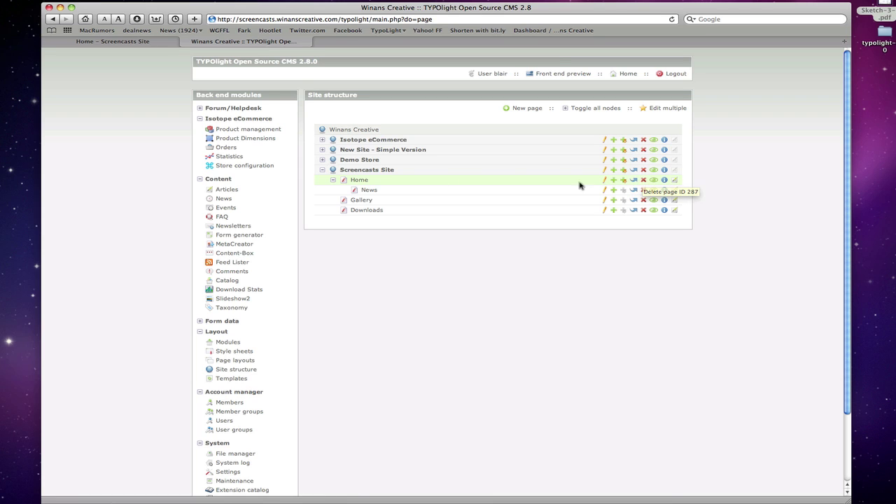
# Cancel deleting Home, unpublish and republish it, then view page 287's details.
pyautogui.click(643, 179)
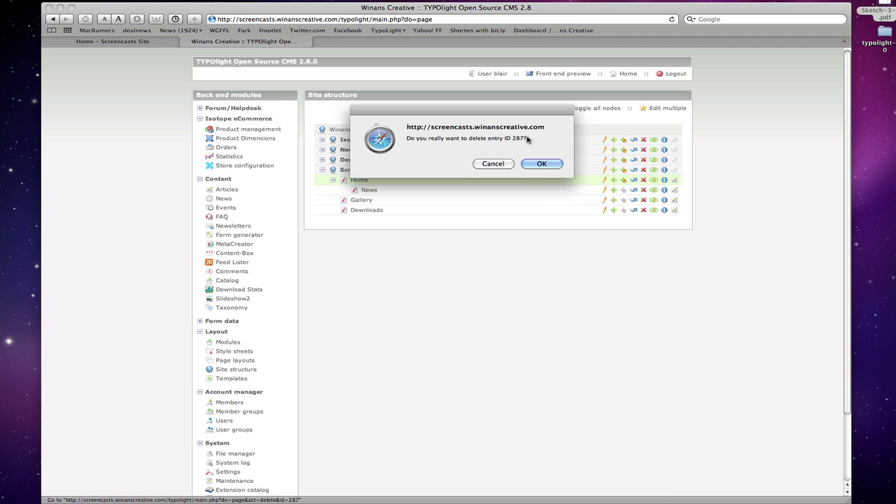
pyautogui.click(504, 164)
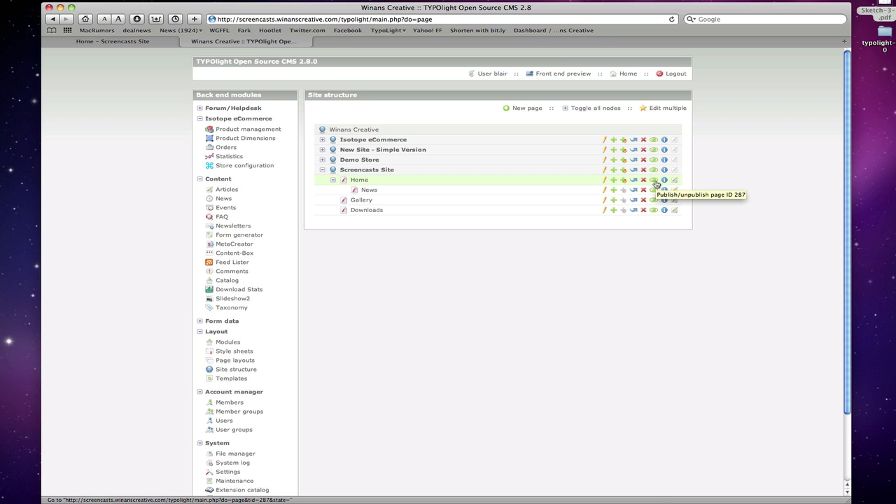
pyautogui.click(654, 180)
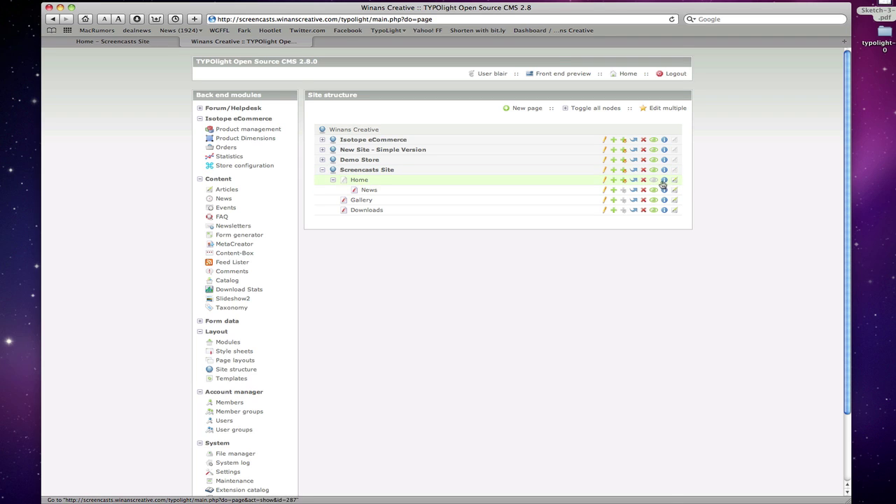
pyautogui.click(656, 181)
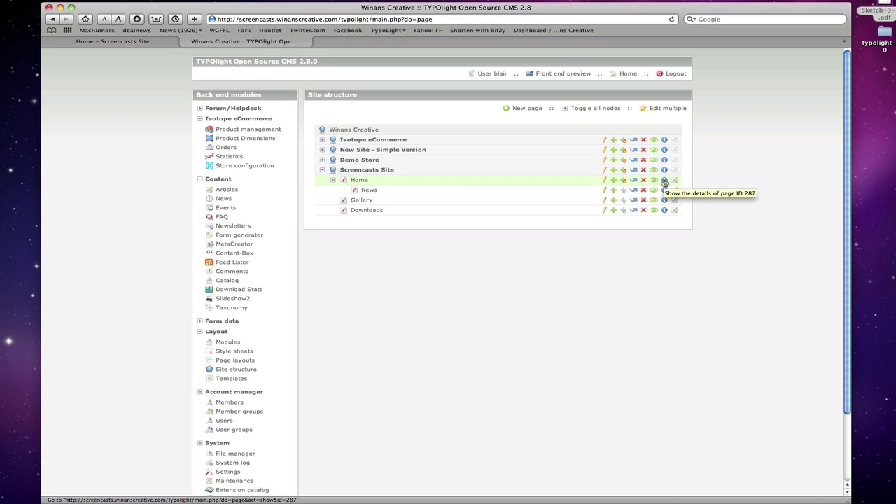
pyautogui.click(664, 181)
# Scroll through the Home page details, then go back to the Site structure tree.
pyautogui.scroll(-5, 490, 252)
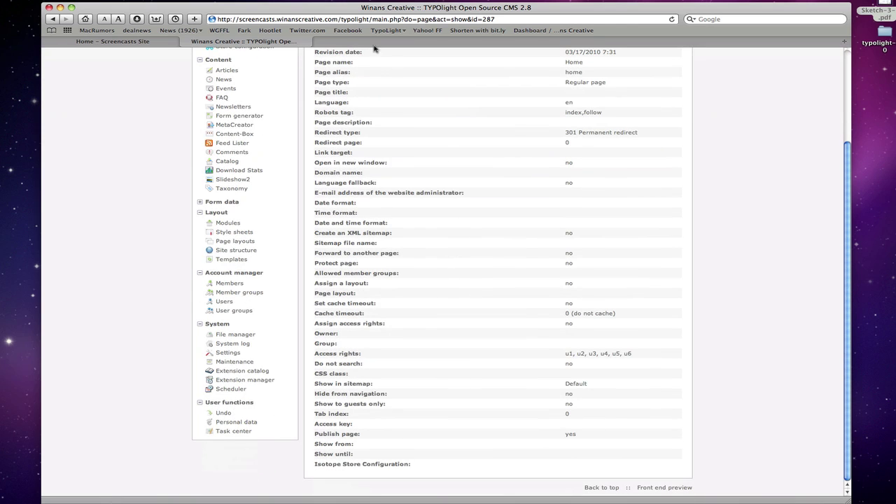
pyautogui.moveTo(848, 256); pyautogui.dragTo(848, 161)
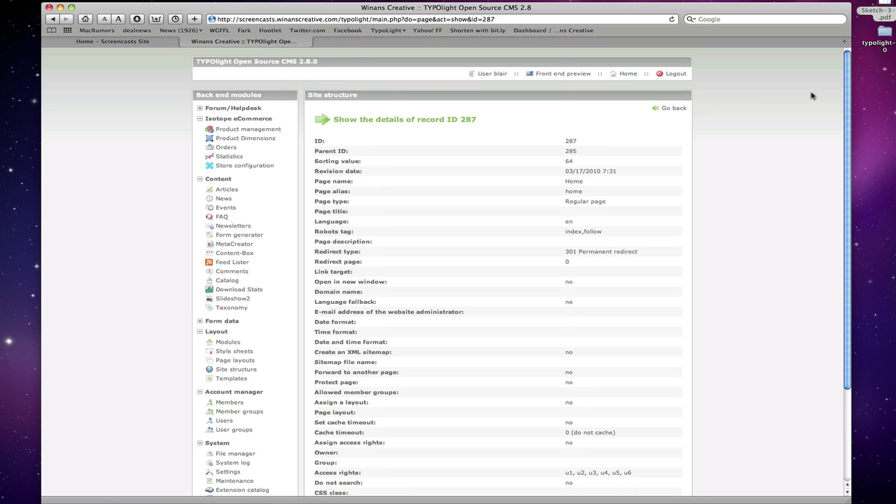
pyautogui.click(676, 110)
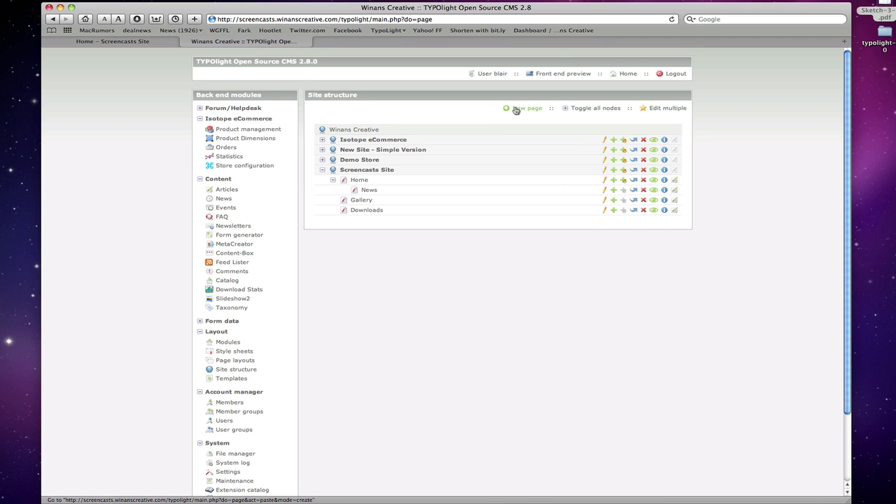
# Expand every node of the page tree, scroll through it, then collapse it to the four root sites.
pyautogui.click(594, 109)
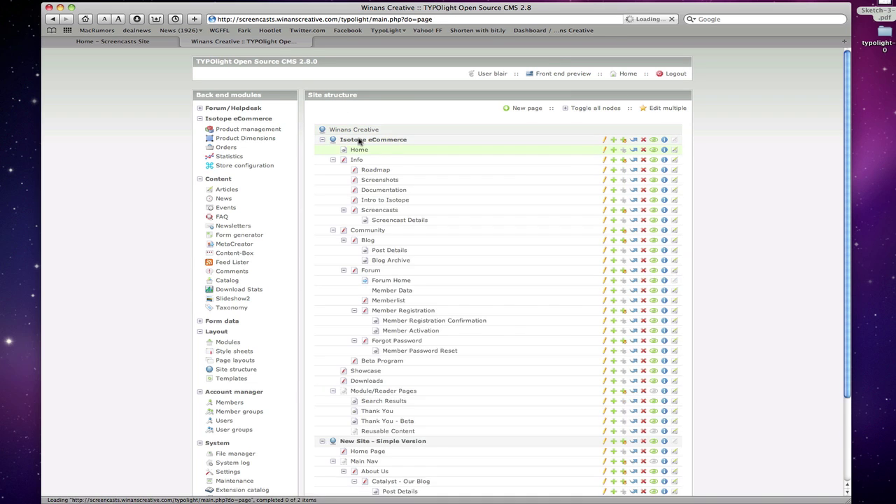
pyautogui.scroll(-10, 422, 361)
pyautogui.scroll(-8, 421, 361)
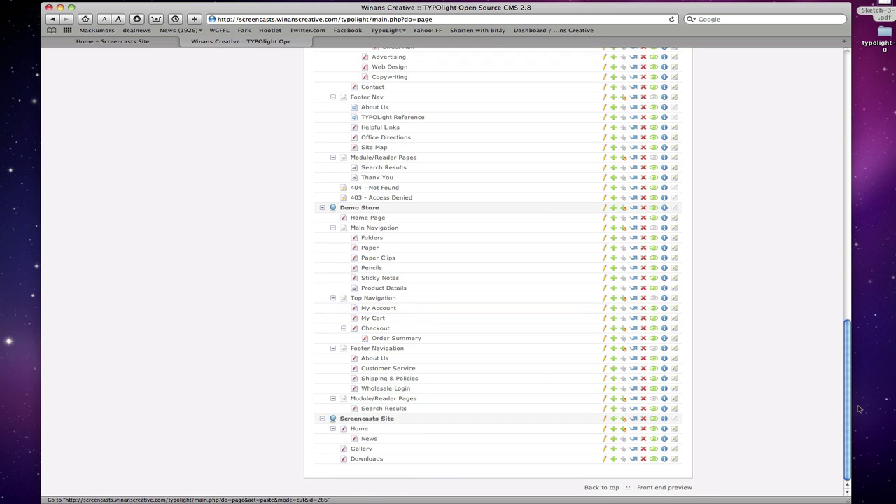
pyautogui.scroll(20, 809, 80)
pyautogui.click(587, 108)
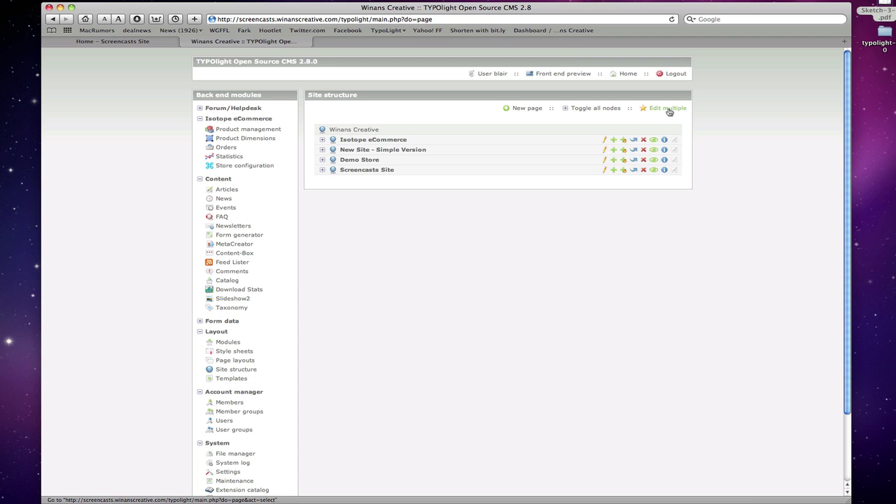
# Expand Screencasts Site, preview the Edit multiple selection view, then return to the tree.
pyautogui.click(321, 169)
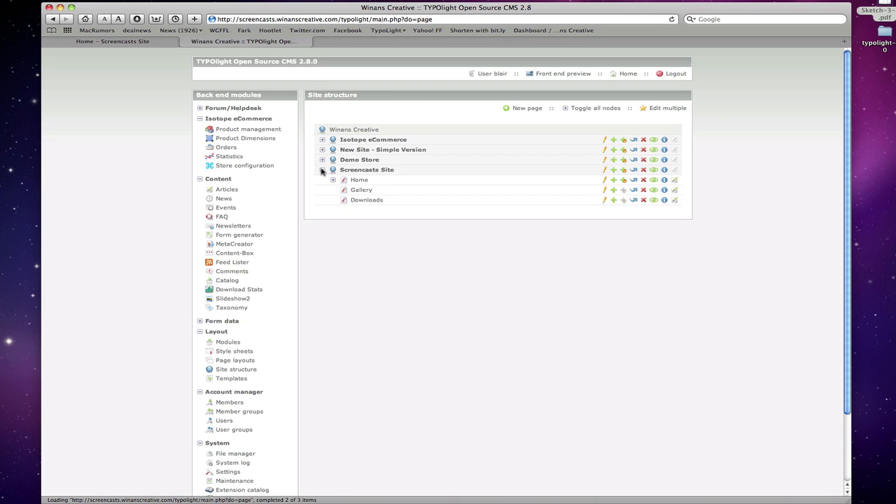
pyautogui.click(663, 109)
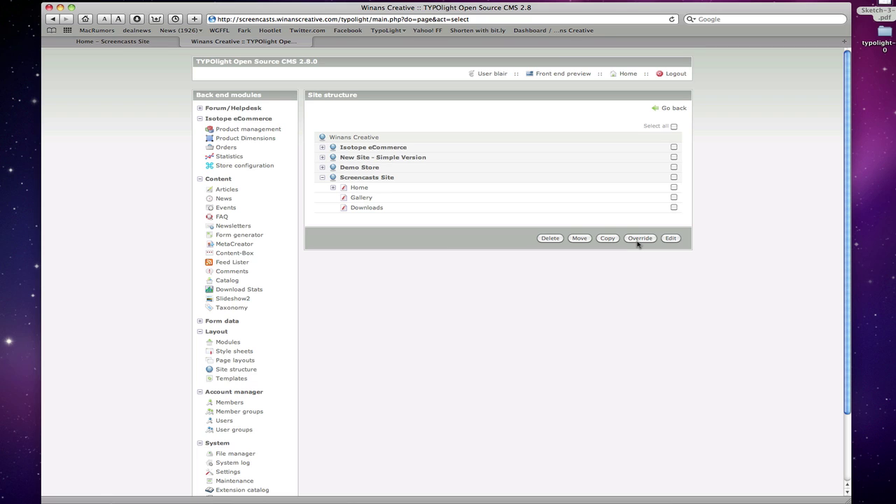
pyautogui.click(675, 109)
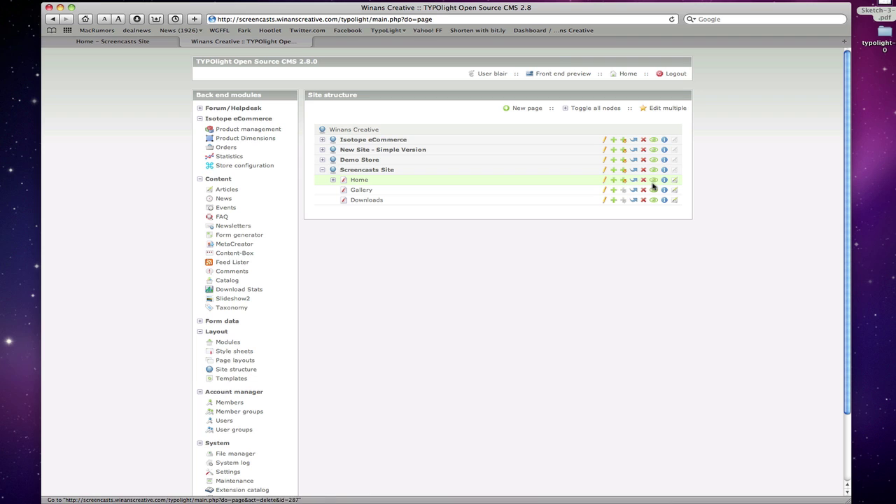
# Begin a new page and expand Home to reveal its child page News.
pyautogui.click(516, 110)
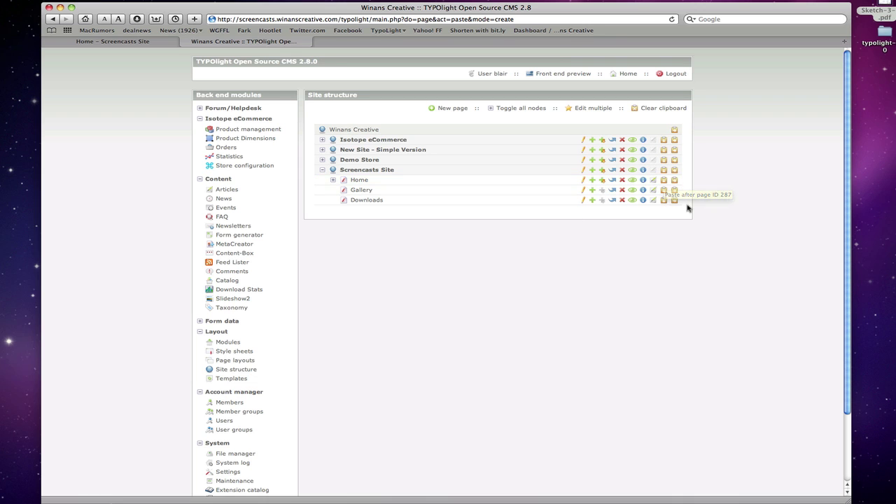
pyautogui.click(333, 180)
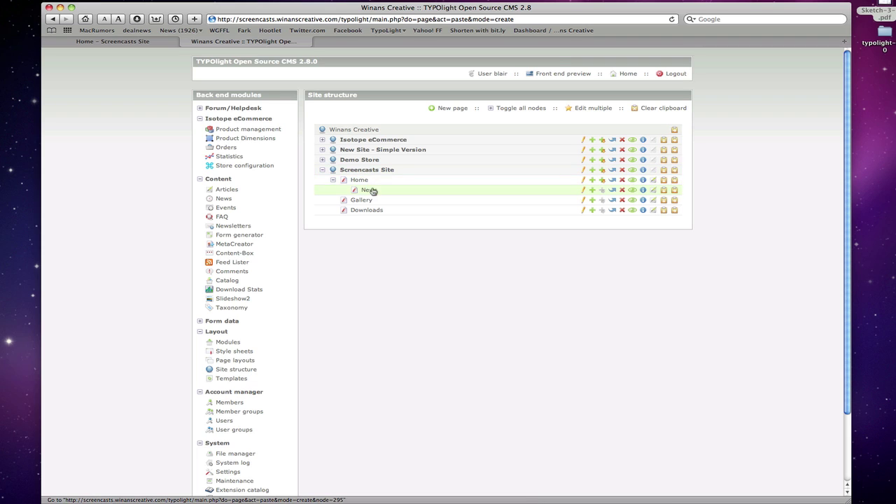
# Paste a new page into Home, name it 'New Page', publish it and save.
pyautogui.click(674, 183)
pyautogui.click(327, 162)
pyautogui.write('New Page')
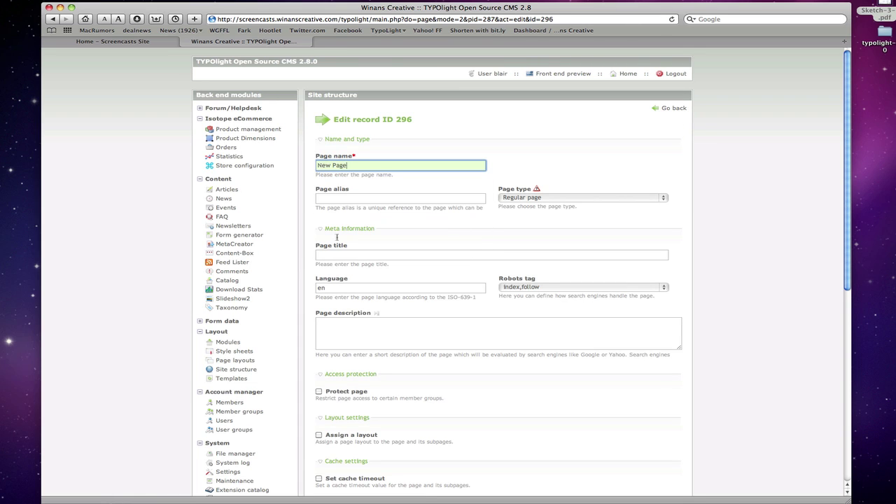
pyautogui.scroll(-10, 341, 300)
pyautogui.click(342, 354)
pyautogui.click(358, 467)
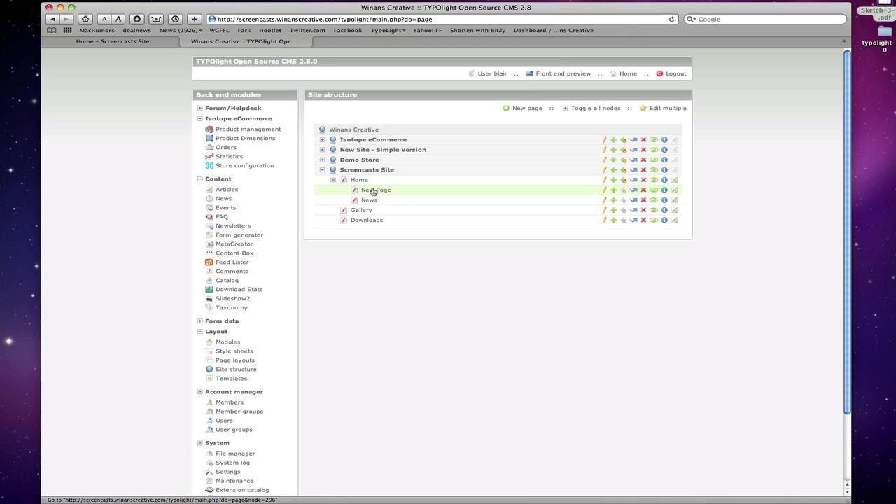
pyautogui.click(333, 180)
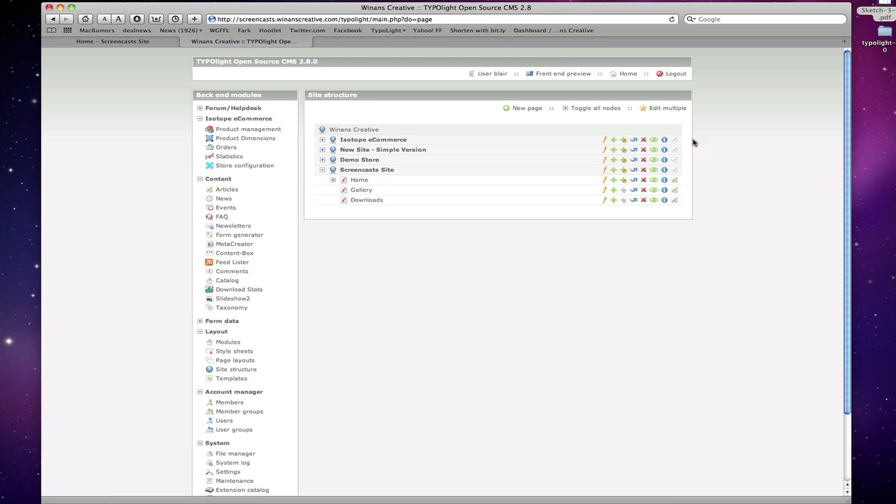
# Open the Articles overview and edit the Home article's content elements.
pyautogui.click(227, 190)
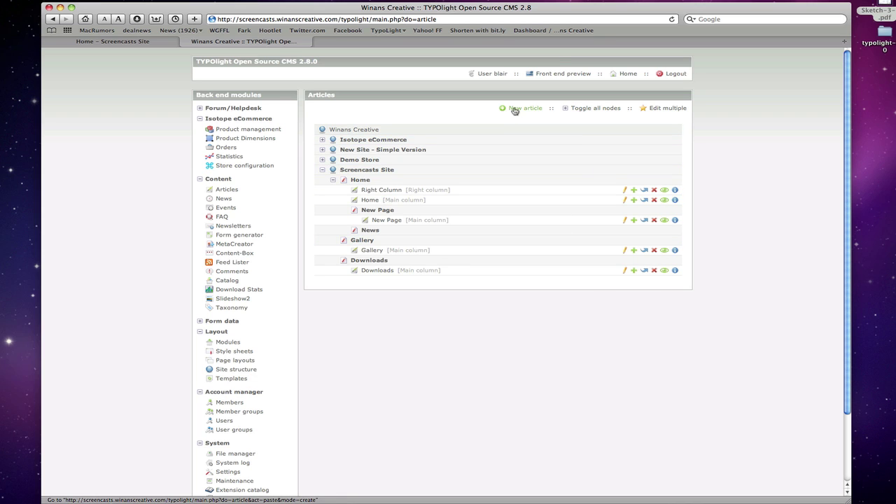
pyautogui.click(625, 201)
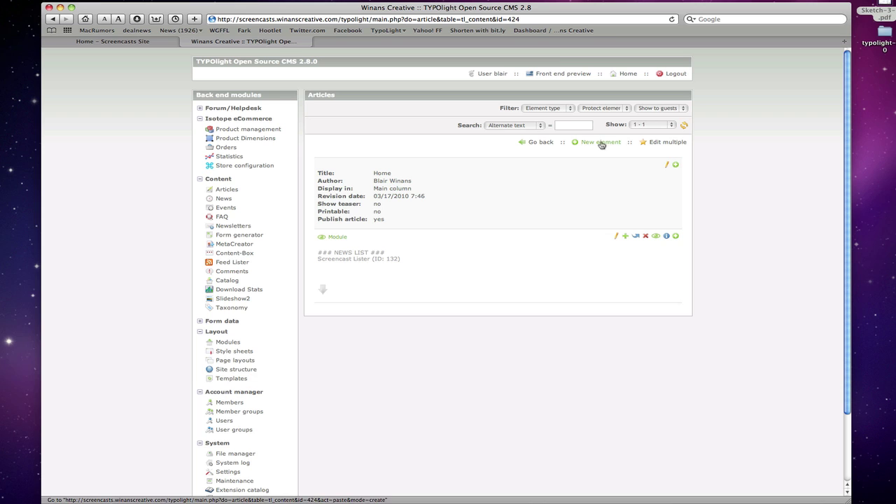
# Begin adding a new content element beside the Screencast Lister news list module.
pyautogui.click(601, 143)
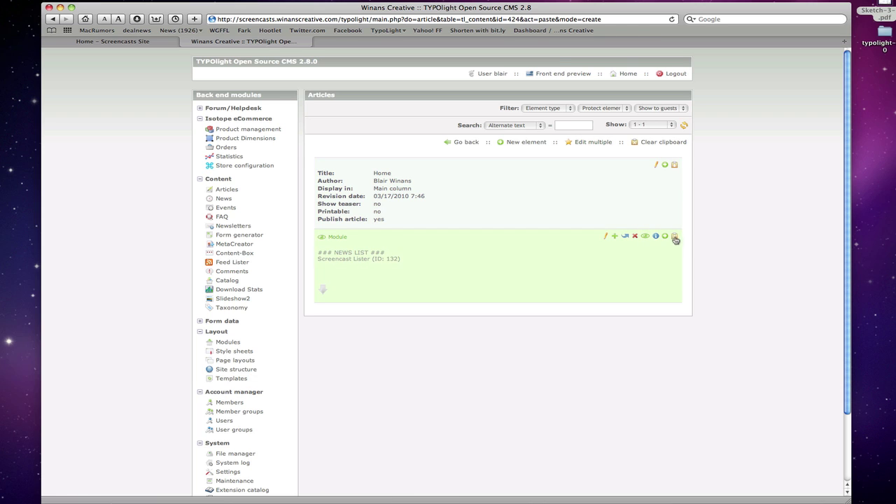